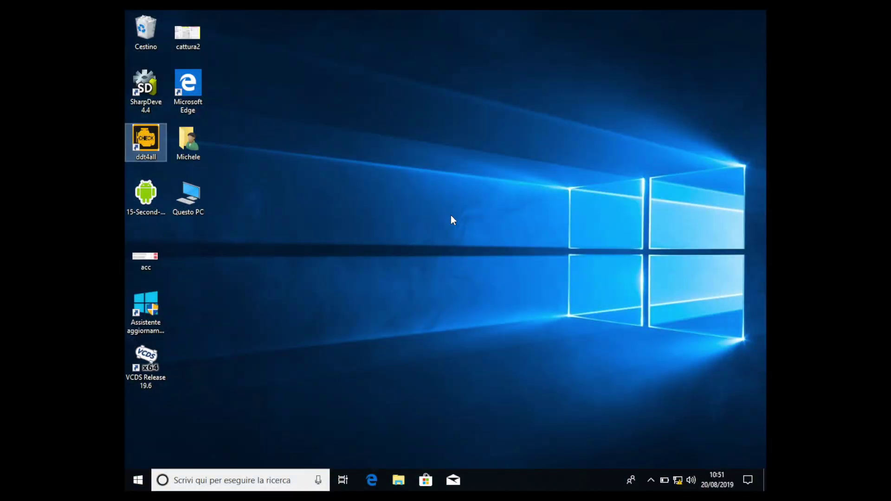
Launch ddt4all, connect to the ELM interface over Wi-Fi with the damage-risk disclaimer accepted, and maximize the main window.
double_click(149, 136)
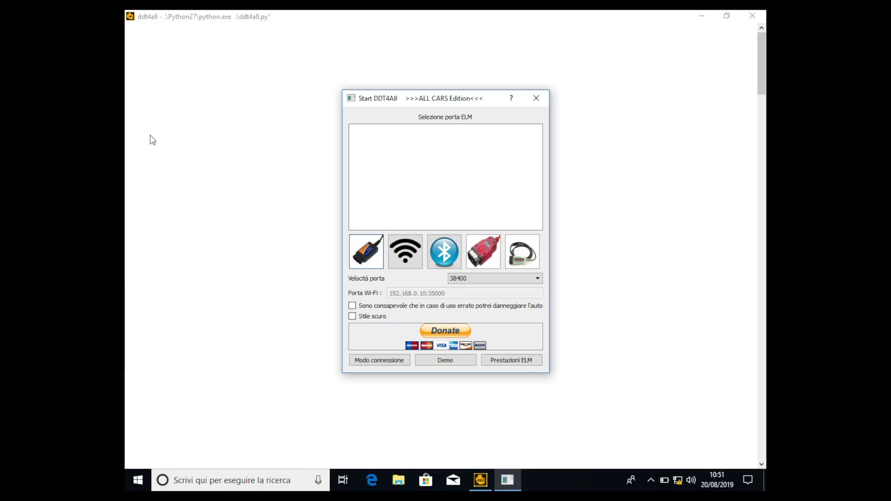
click(414, 253)
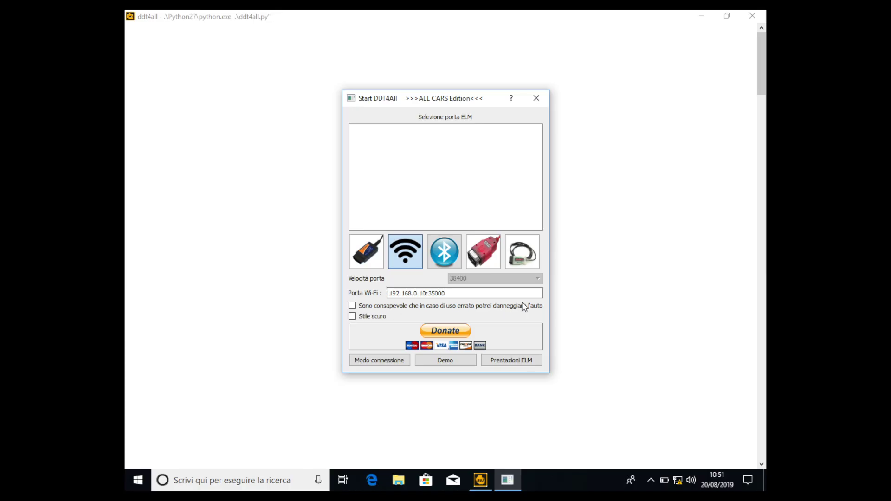
click(352, 305)
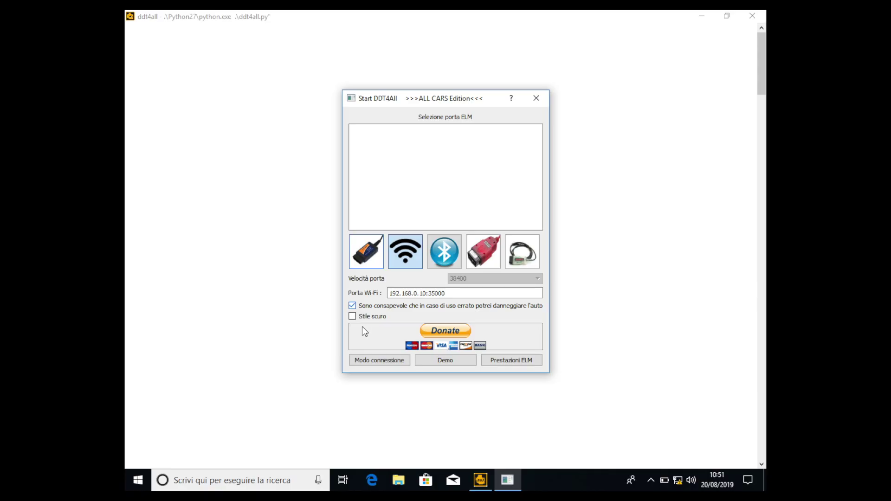
click(380, 360)
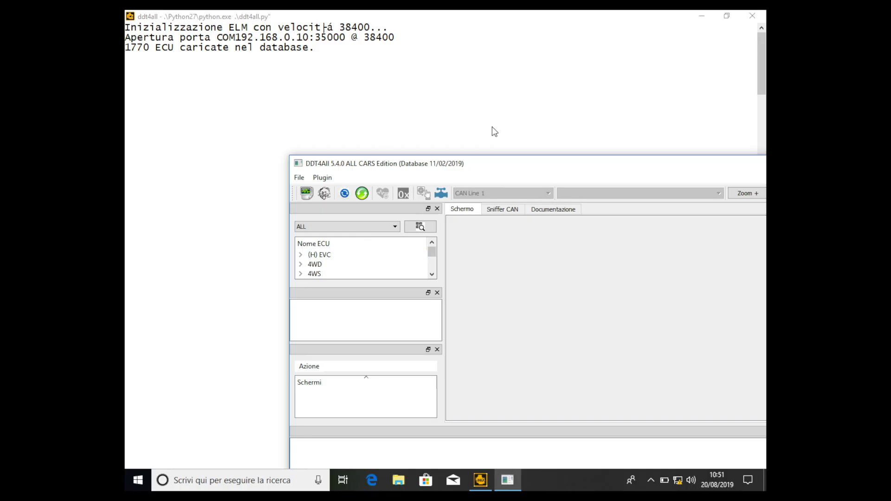
double_click(493, 171)
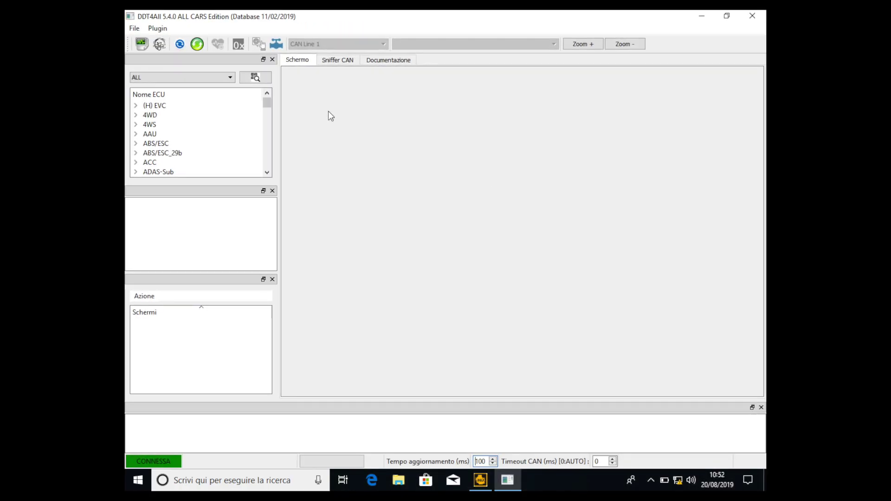
Select XFB - MEGANE IV as the vehicle to filter the ECU list.
click(219, 77)
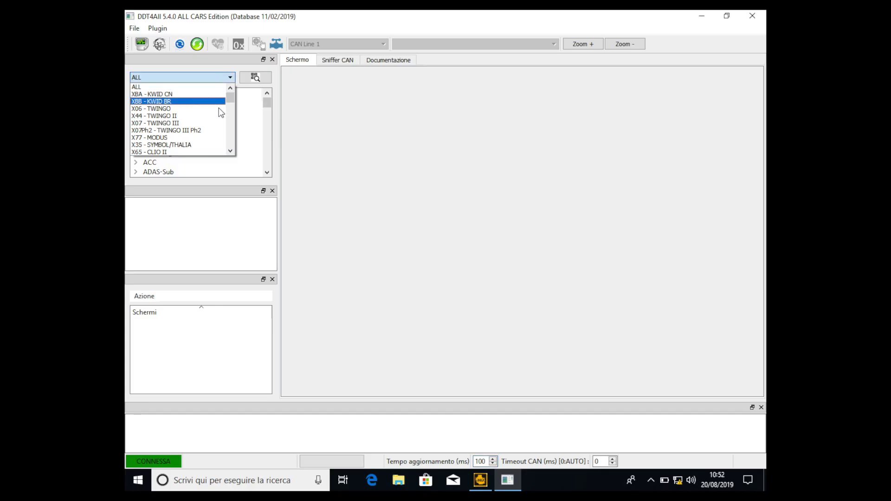
click(231, 149)
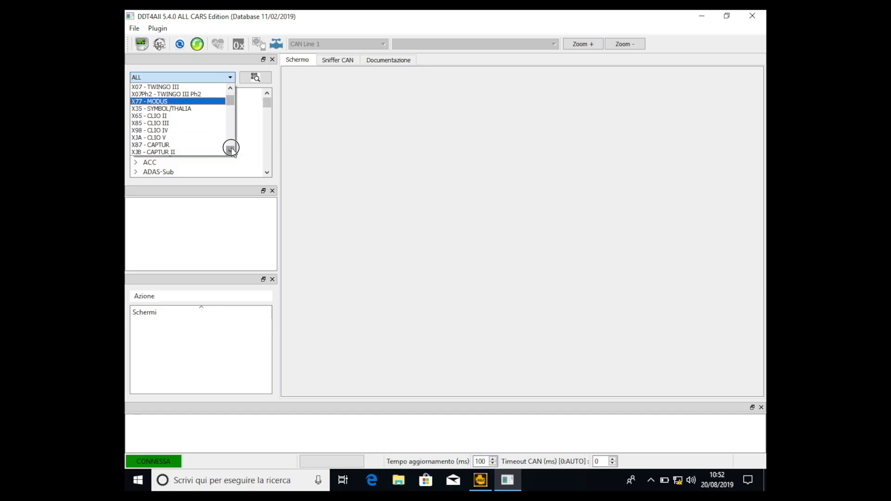
drag(231, 150, 231, 147)
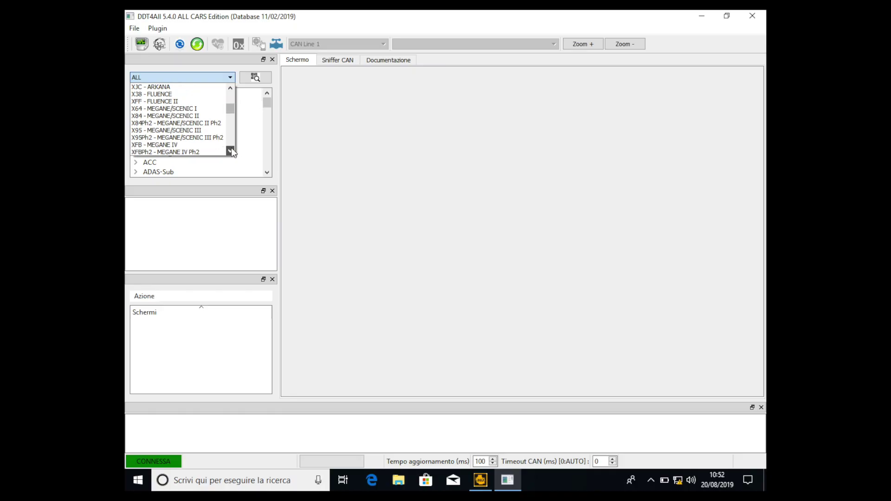
click(176, 145)
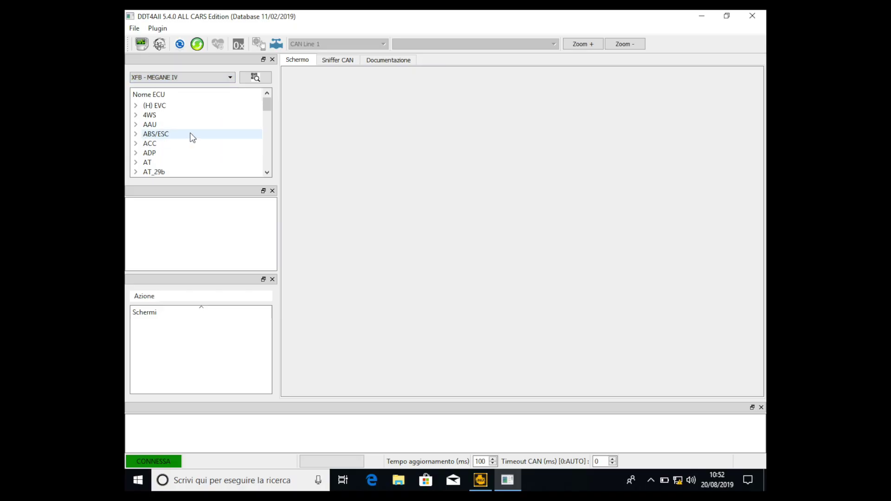
Load the ABS/ESC module ESC_15-40-UDS_V1.12 and open its 11 - ECU Configuration screen under Parametrage.
double_click(192, 136)
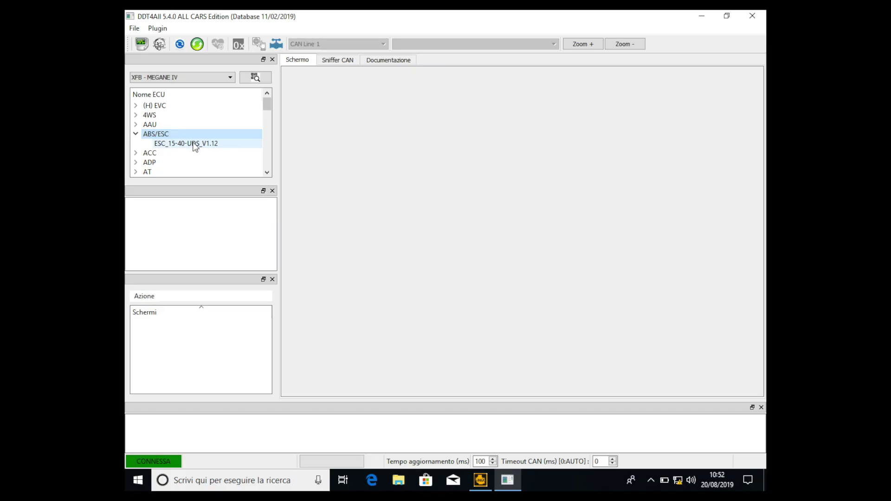
click(194, 145)
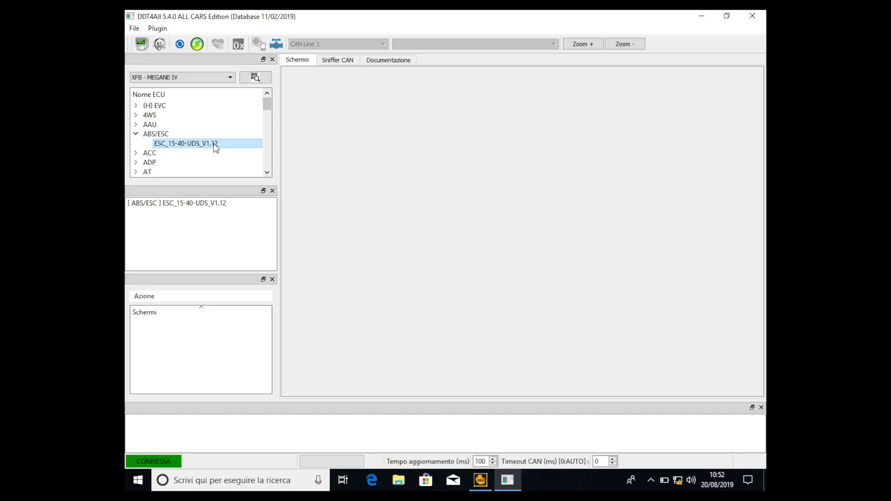
click(200, 204)
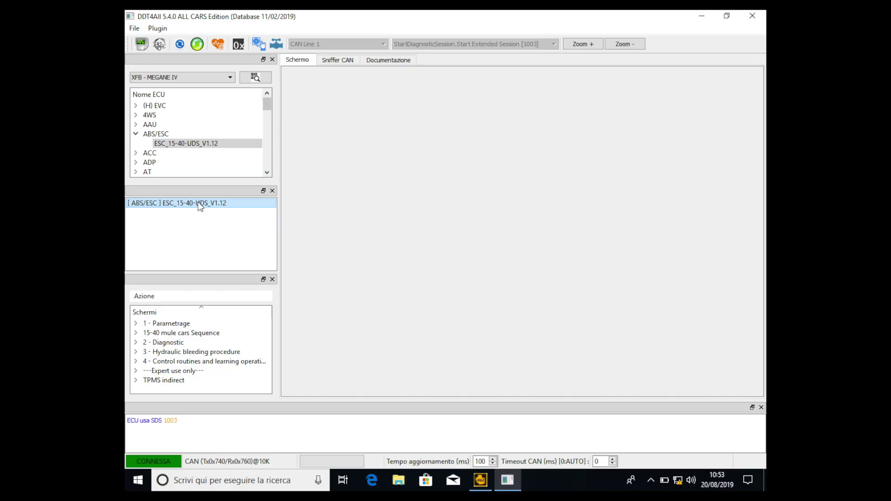
double_click(186, 327)
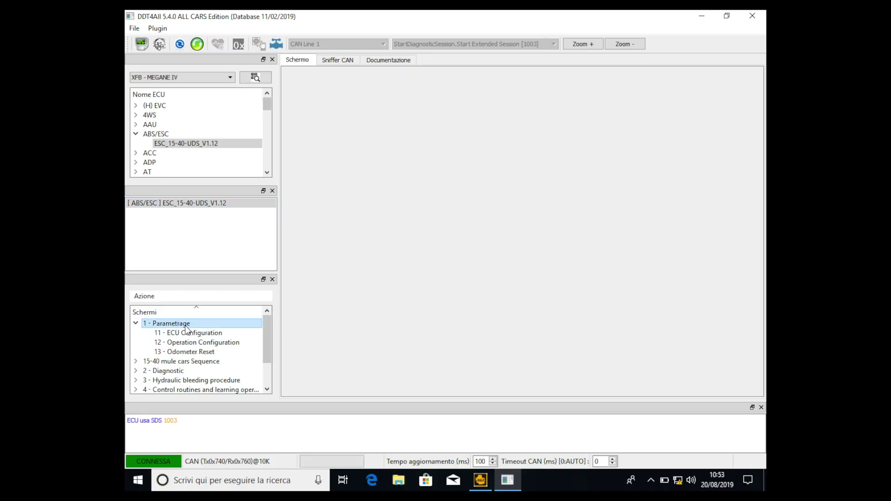
click(194, 334)
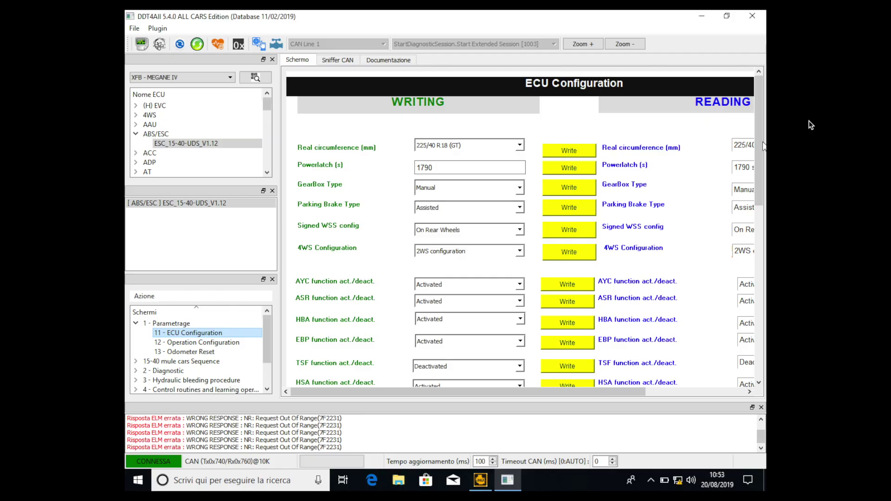
Switch the ExtGrip function selection to Deactivated and return it to Activated without writing it to the ECU.
scroll(758, 132, right, 1)
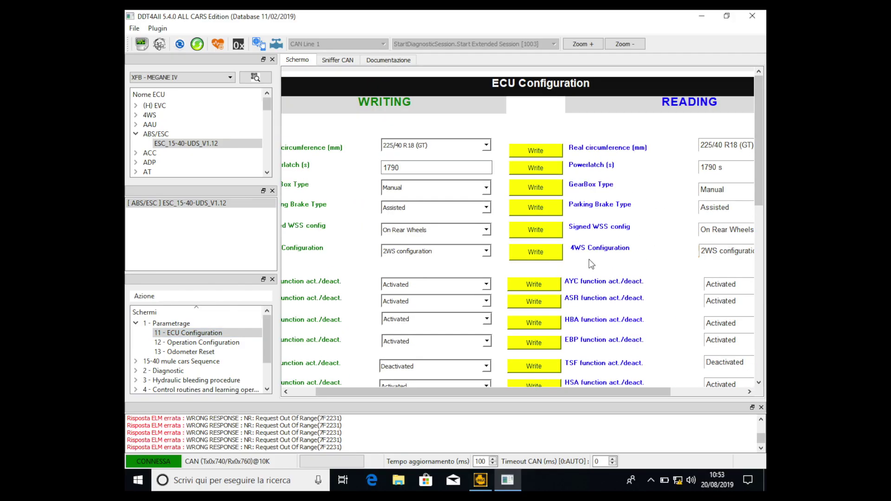
scroll(557, 232, left, 1)
scroll(327, 299, down, 7)
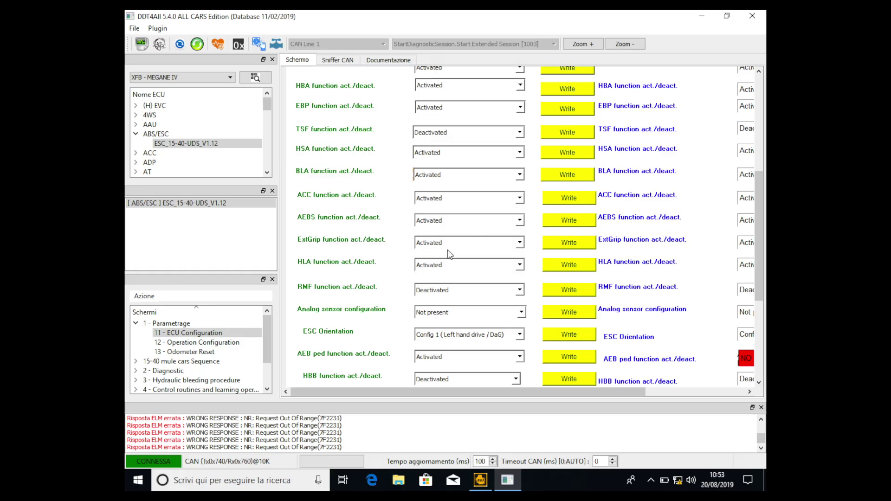
click(519, 243)
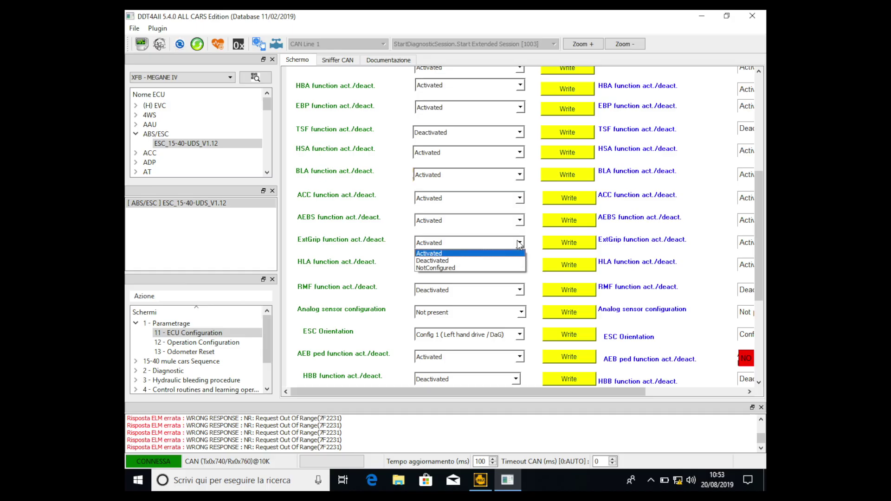
click(453, 260)
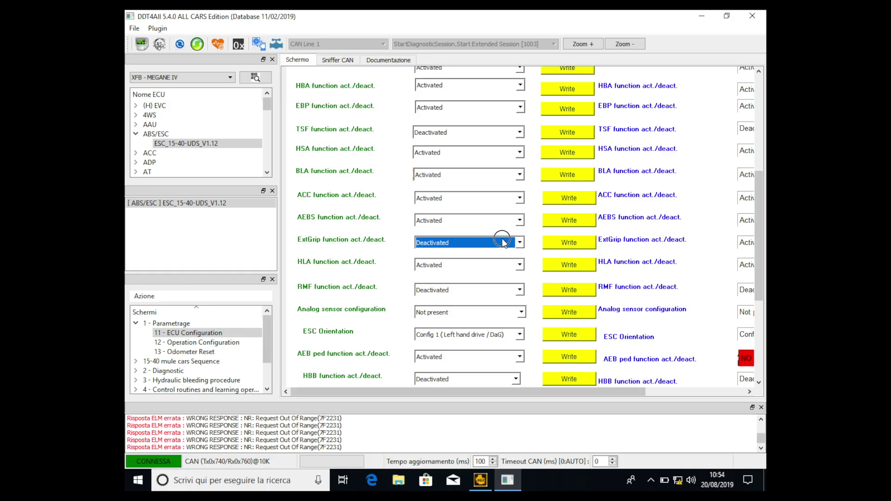
click(519, 242)
click(473, 255)
click(393, 239)
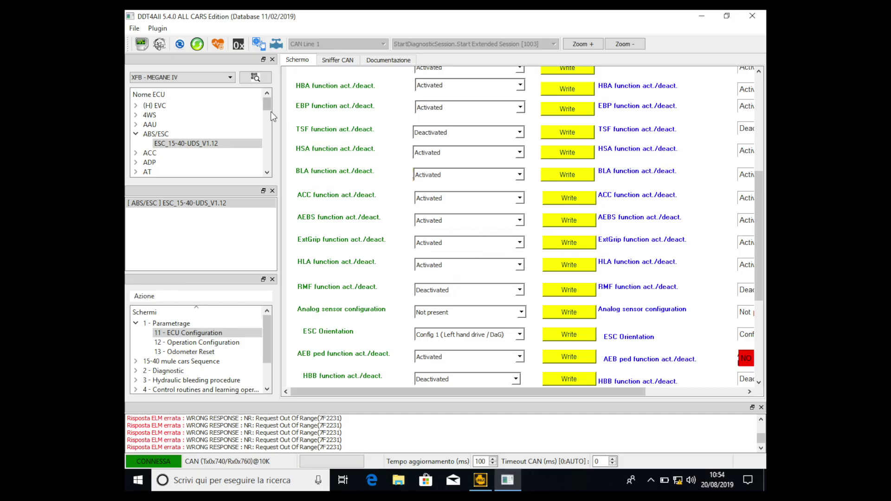
Enable expert mode and review the ExtGrip and remaining function readings on the ECU Configuration screen.
click(159, 45)
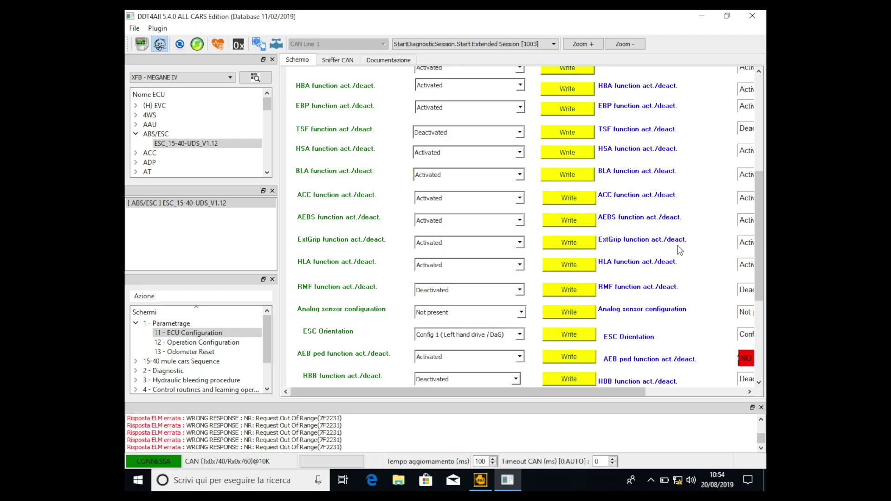
scroll(680, 250, right, 3)
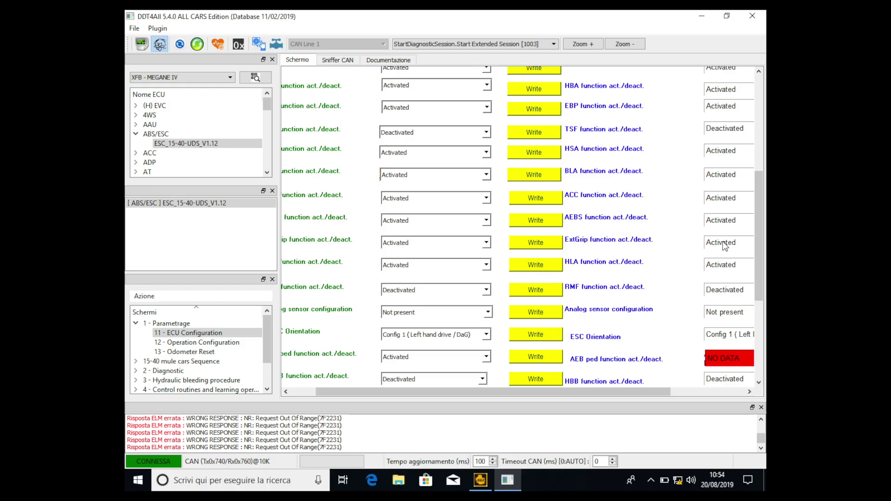
scroll(687, 256, down, 3)
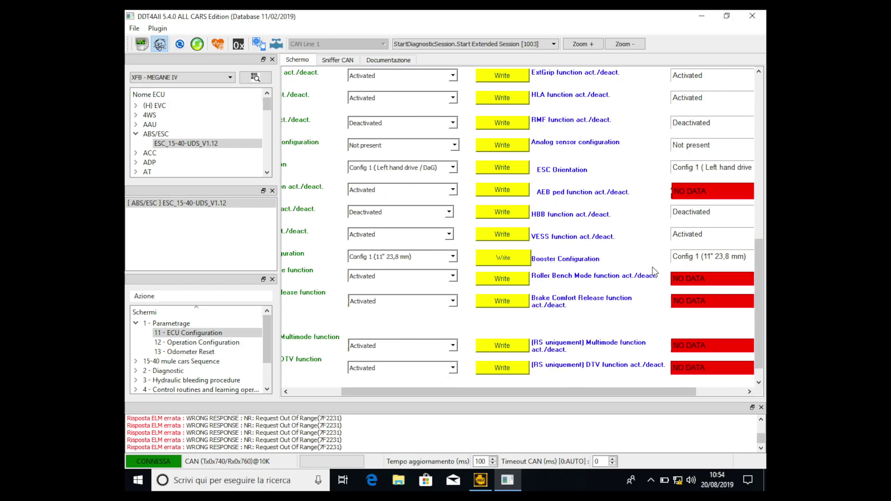
scroll(603, 283, right, 6)
scroll(575, 297, left, 6)
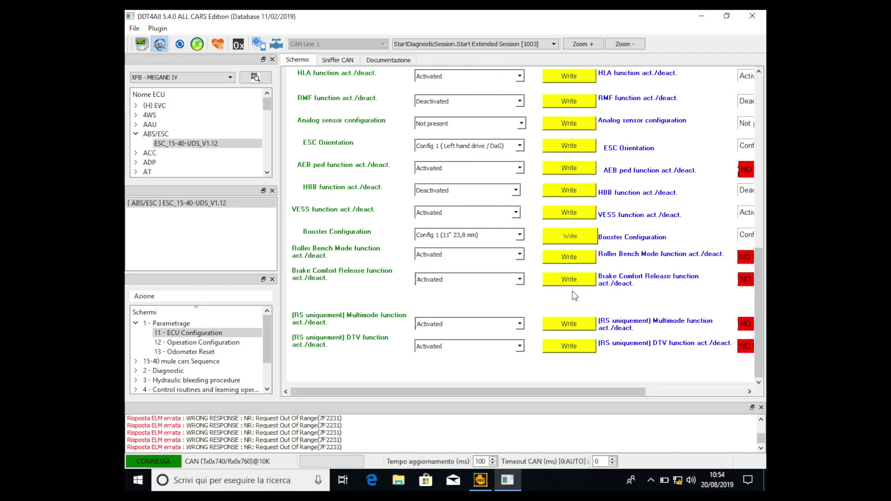
scroll(642, 267, up, 3)
scroll(643, 267, up, 3)
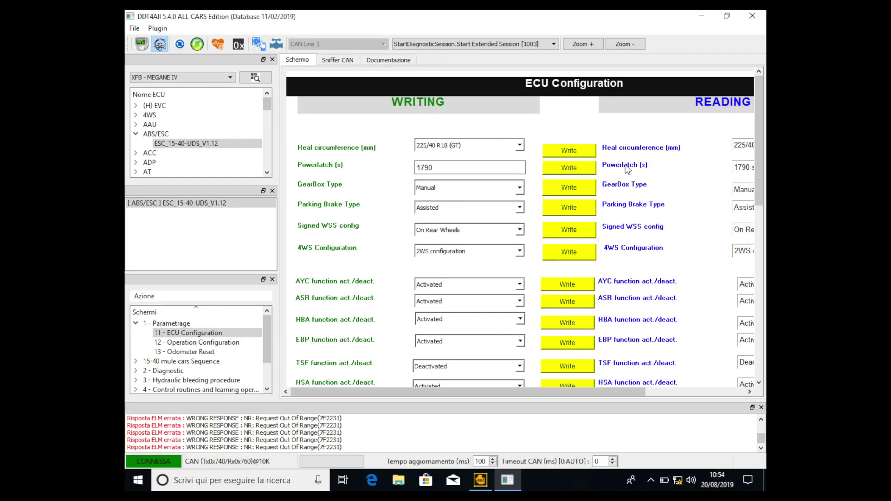
Collapse the ABS/ESC group and expand the Audio group in the ECU list.
click(136, 134)
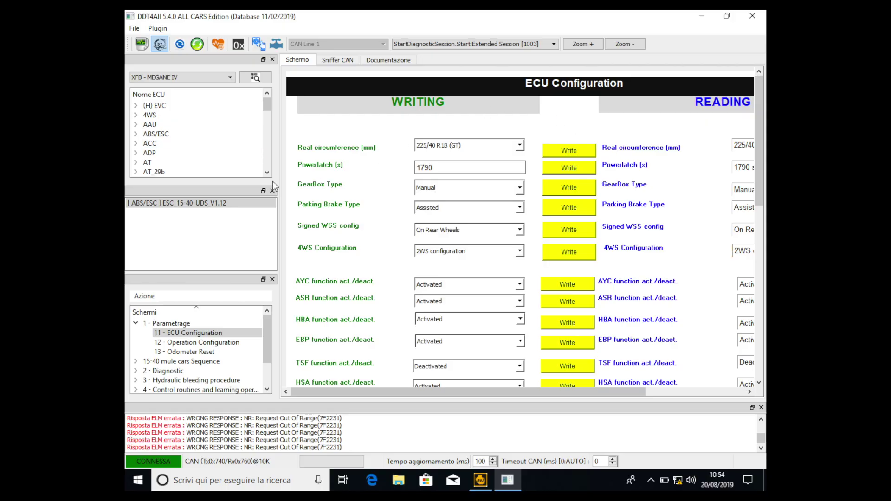
click(267, 172)
click(268, 173)
click(268, 172)
click(267, 172)
click(268, 172)
click(136, 153)
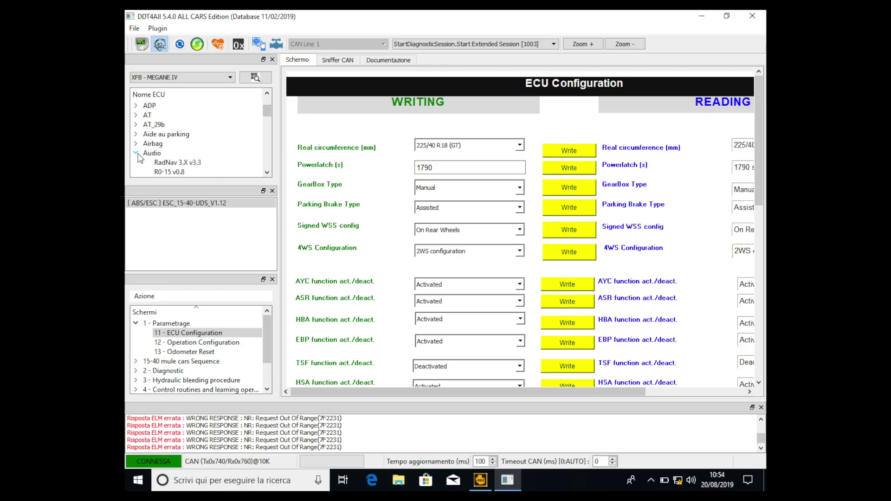
Add the Audio module RadNav 2.X v2.5 to the chosen ECUs and load it.
click(267, 172)
click(268, 172)
click(267, 172)
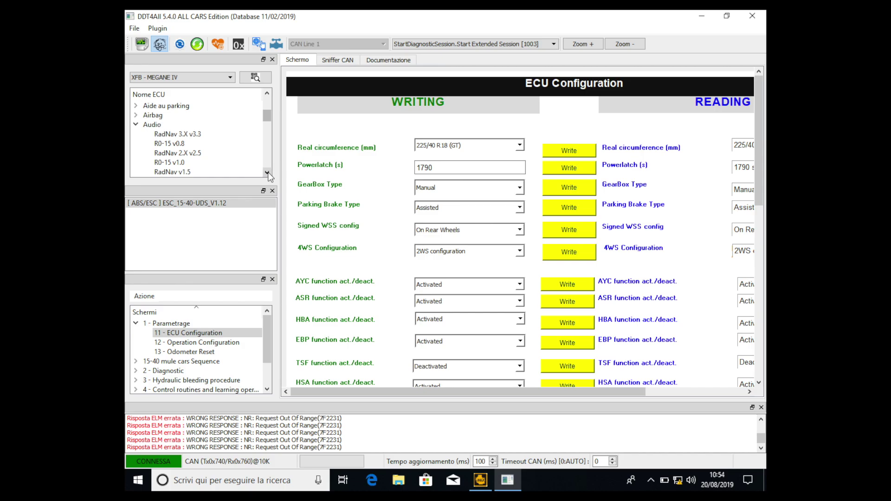
click(268, 172)
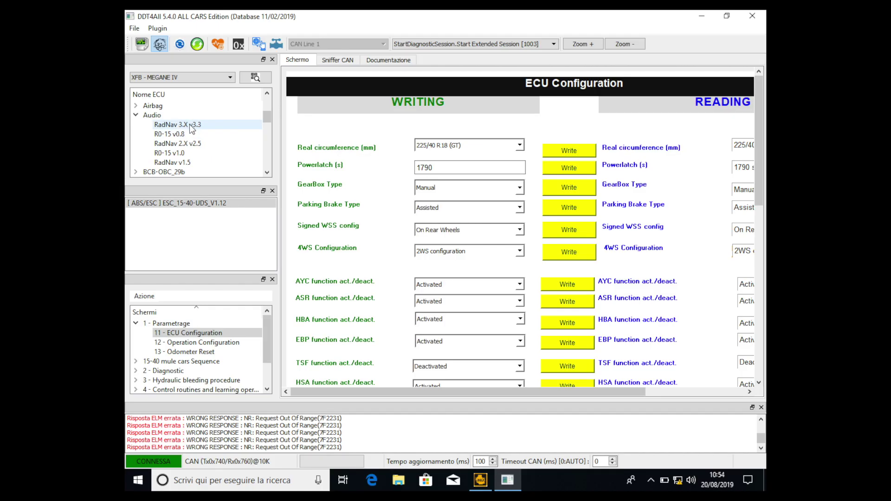
double_click(195, 147)
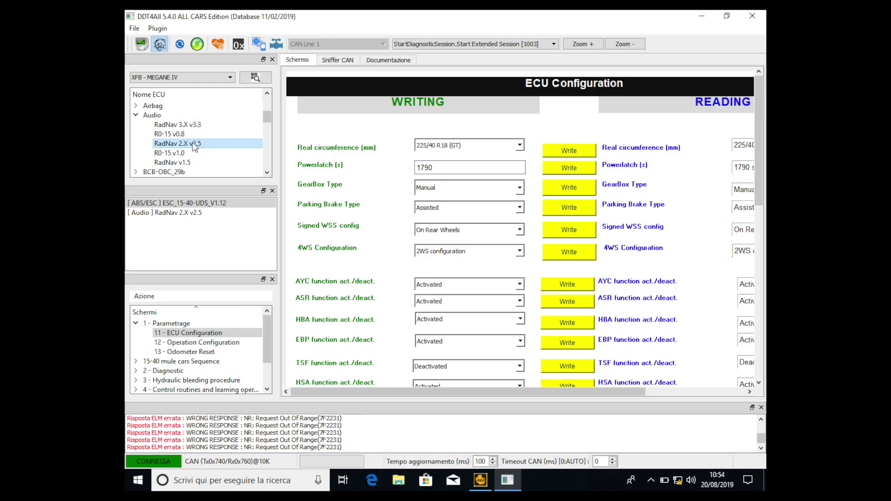
click(197, 213)
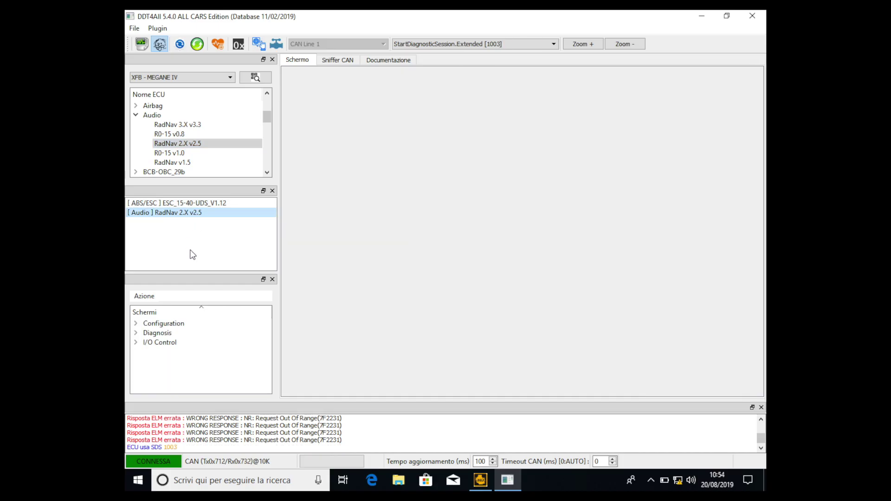
Open the audio module's ECU configuration - Part II screen and find the Extended grip option in the SETTINGS section.
double_click(181, 324)
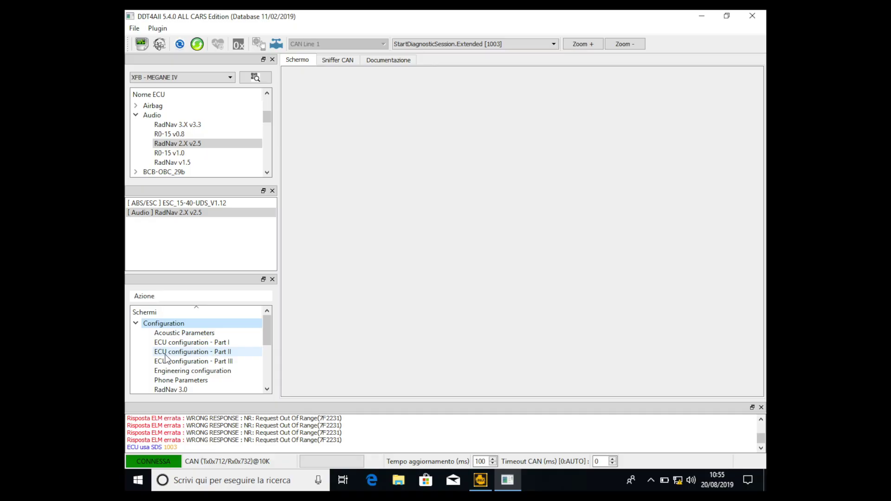
click(218, 352)
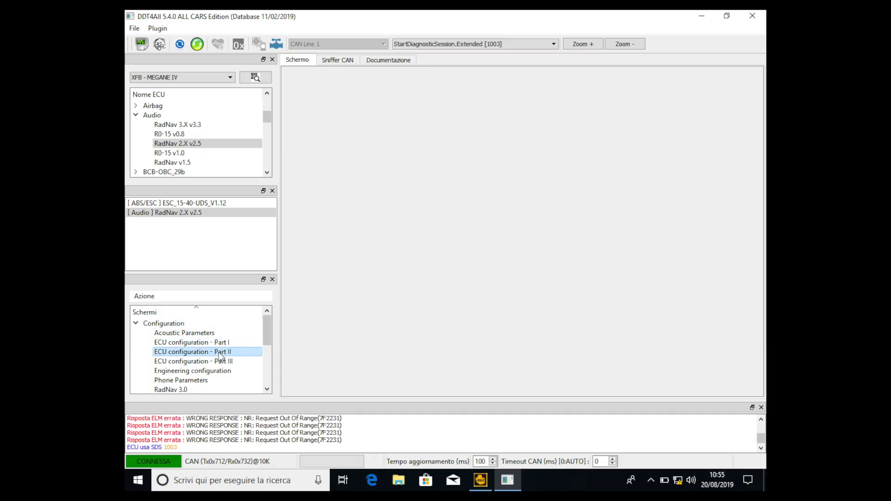
scroll(383, 346, down, 3)
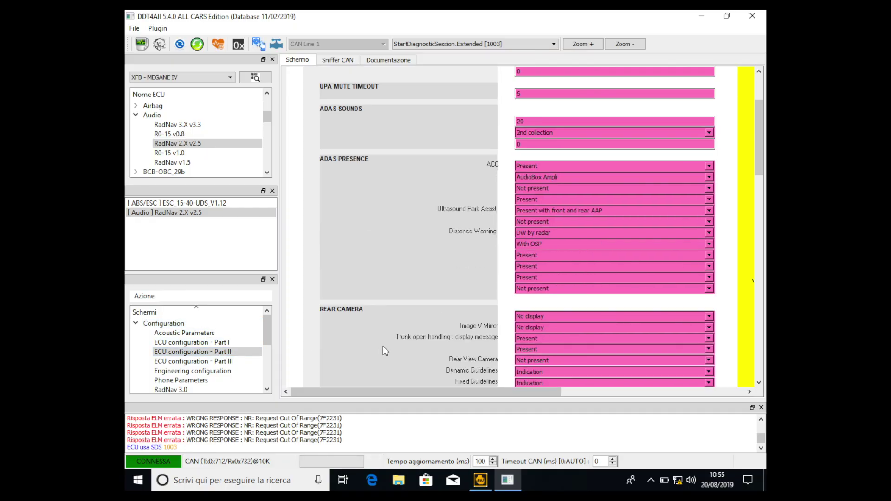
scroll(382, 346, down, 15)
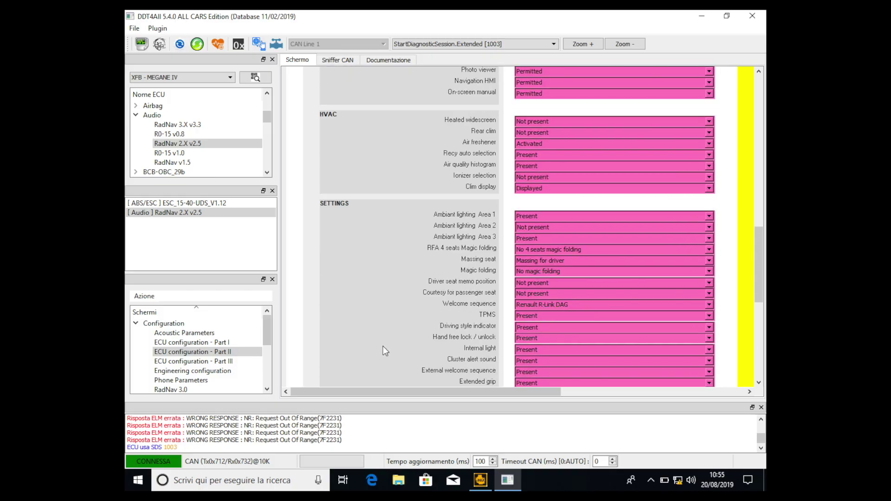
scroll(383, 346, down, 3)
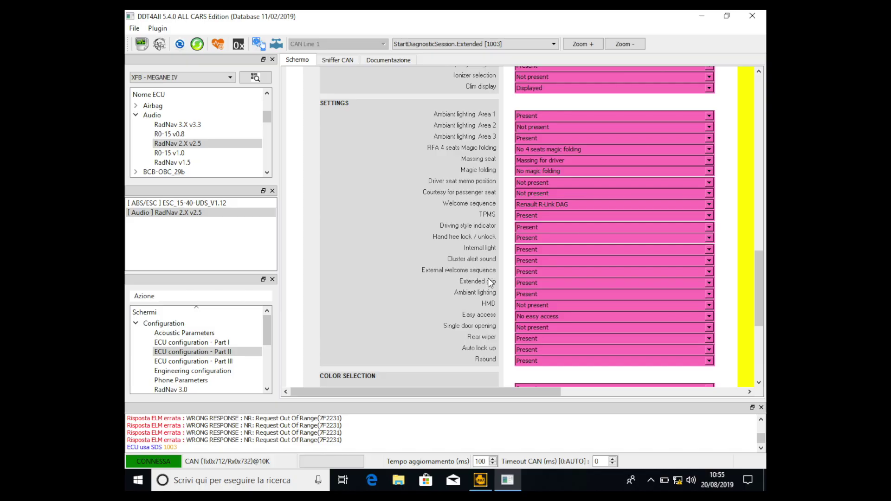
Switch the Extended grip setting to Not present and back to Present in the audio module's SETTINGS section.
click(545, 282)
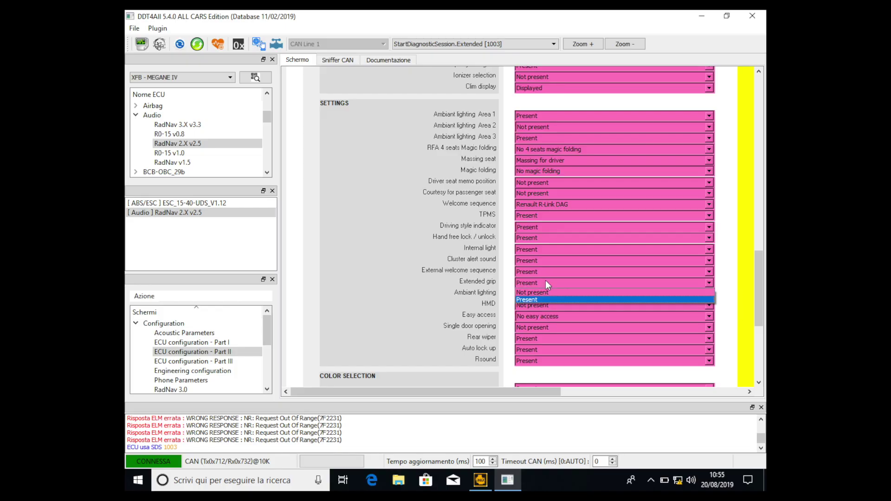
click(538, 293)
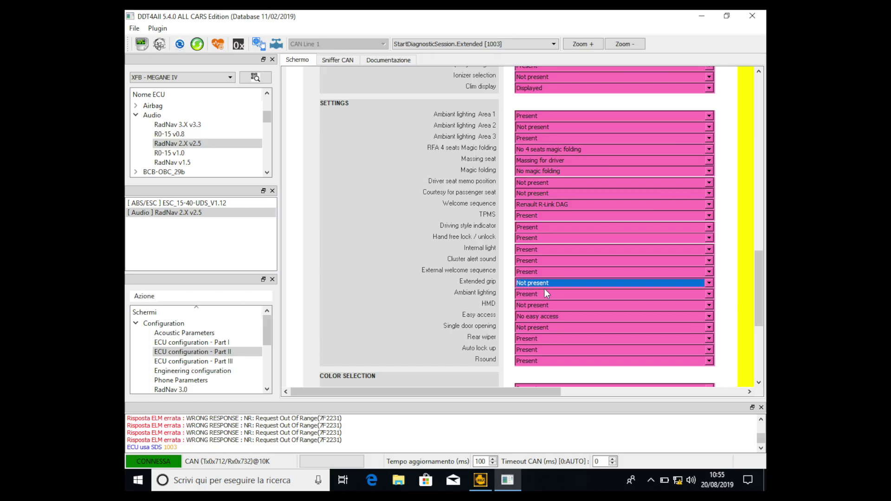
click(544, 285)
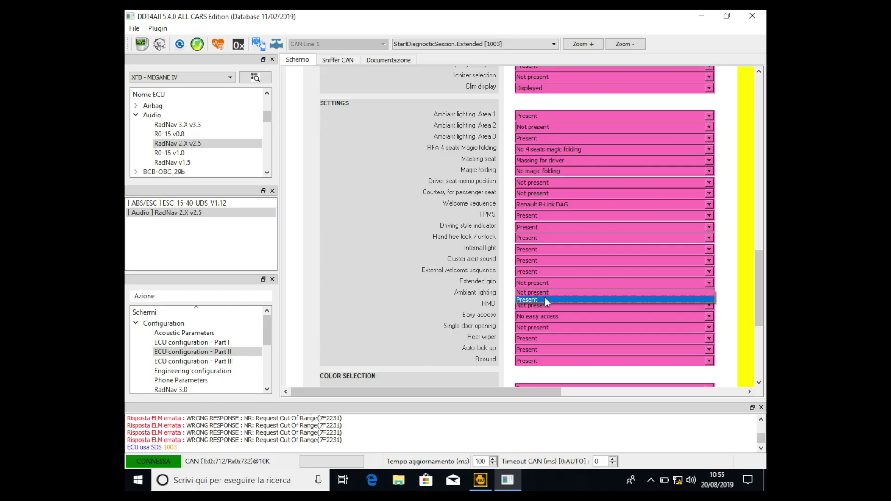
click(545, 302)
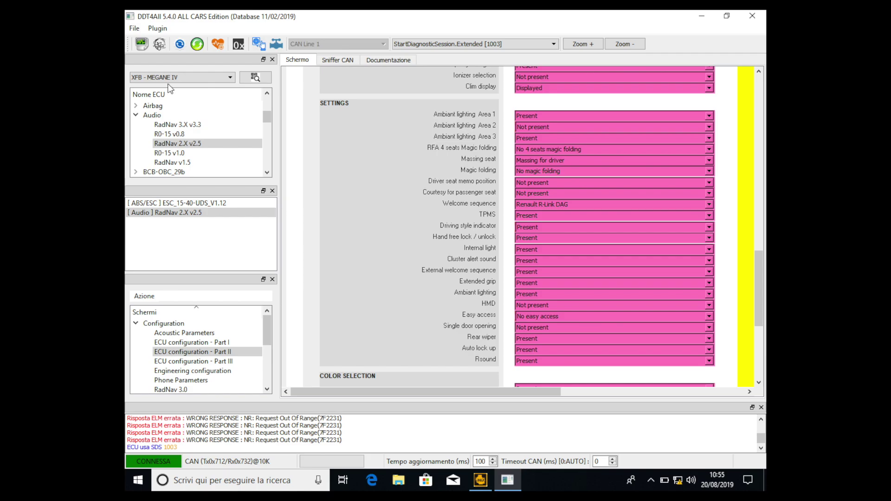
Enable expert mode for the audio module and bring up the reset commands at the start of the ECU Configuration screen.
click(159, 44)
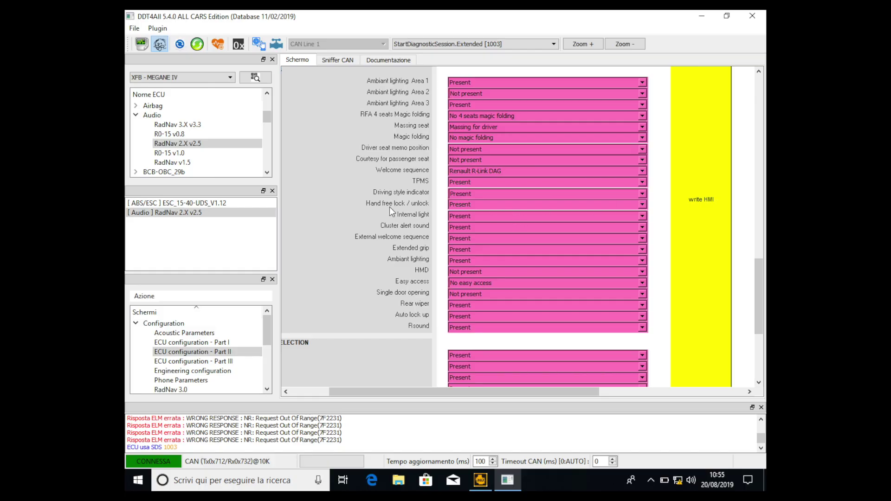
scroll(385, 207, up, 10)
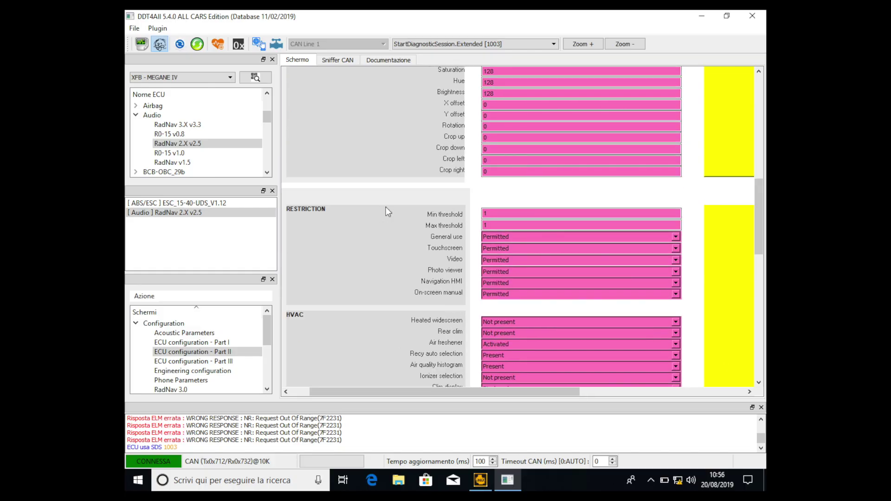
scroll(386, 207, up, 5)
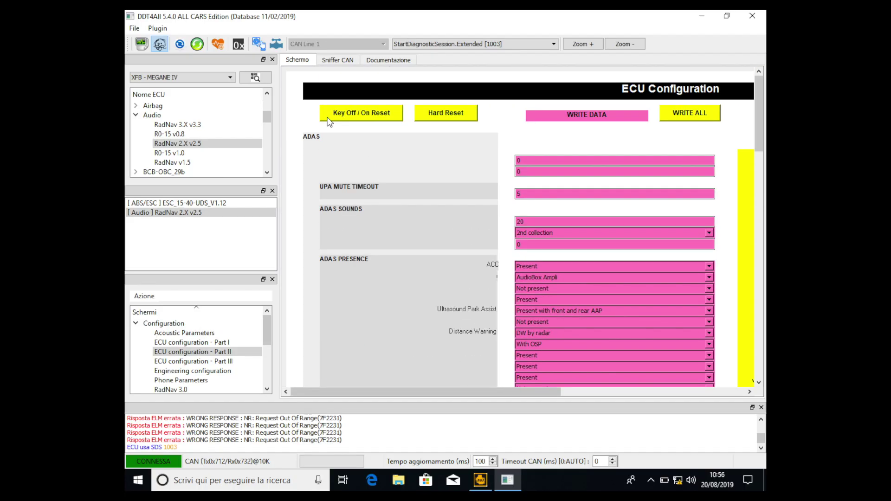